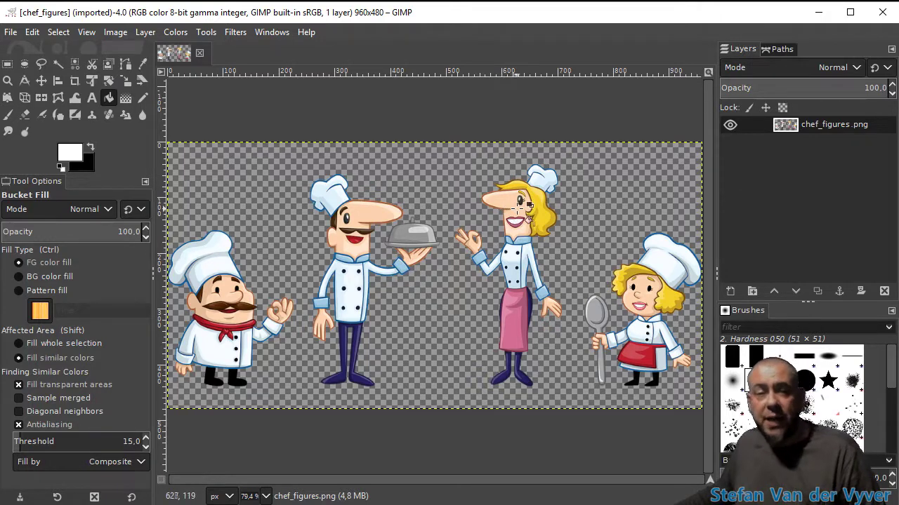
Step: Crop the image to the second chef holding the covered tray, at 247×388
{"action": "scroll", "coordinate": [496, 247], "scroll_direction": "up", "scroll_amount": 3}
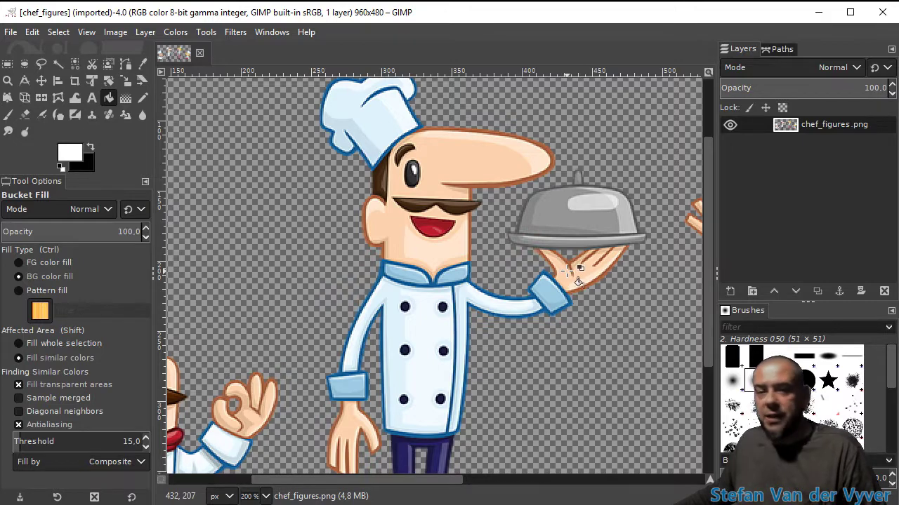
{"action": "key", "text": "grave"}
{"action": "key", "text": "grave"}
{"action": "key", "text": "grave"}
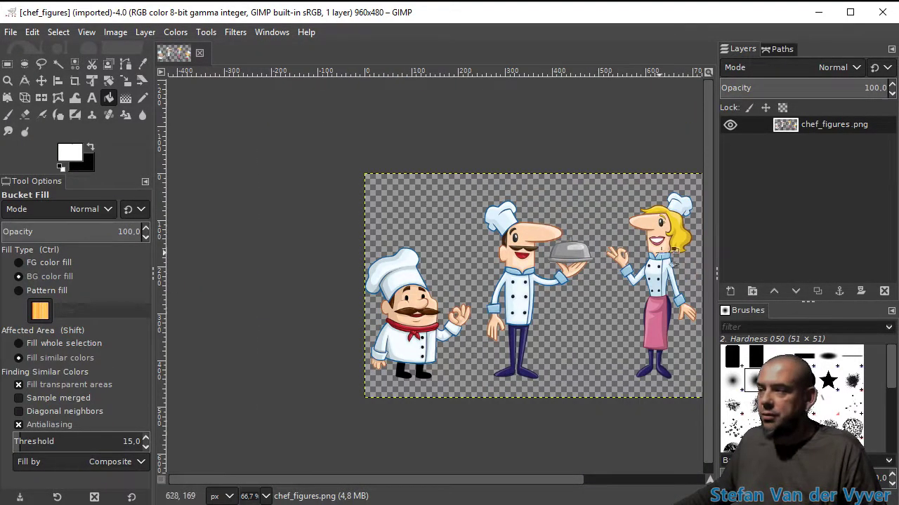
{"action": "scroll", "coordinate": [567, 257], "scroll_direction": "up", "scroll_amount": 2}
{"action": "scroll", "coordinate": [567, 266], "scroll_direction": "right", "scroll_amount": 5}
{"action": "scroll", "coordinate": [568, 267], "scroll_direction": "down", "scroll_amount": 2}
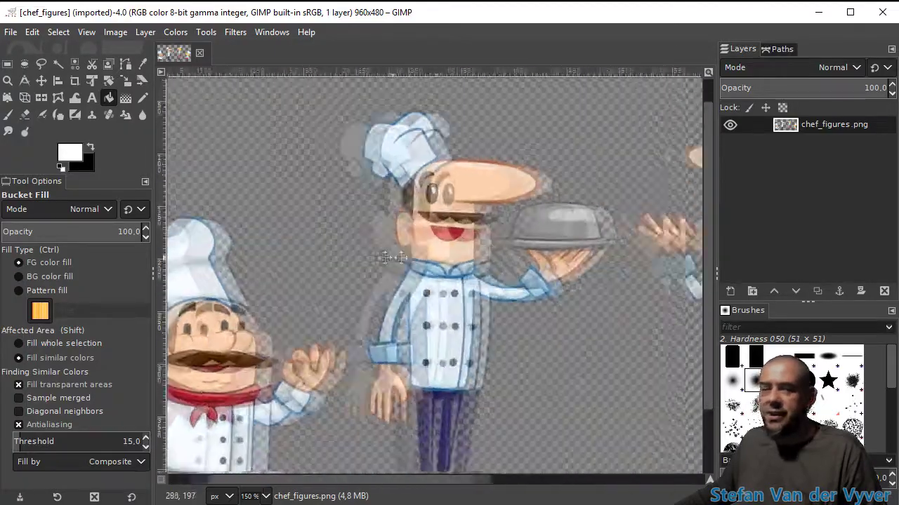
{"action": "scroll", "coordinate": [365, 374], "scroll_direction": "up", "scroll_amount": 3}
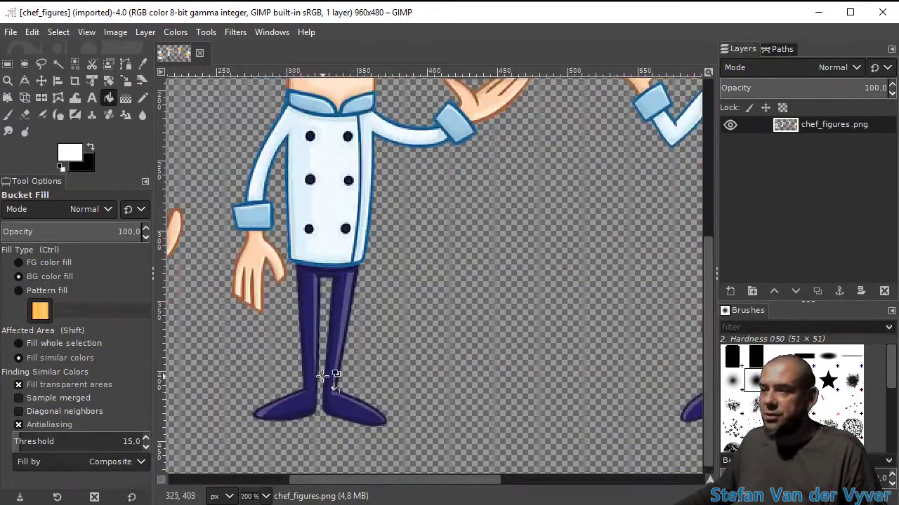
{"action": "scroll", "coordinate": [499, 255], "scroll_direction": "down", "scroll_amount": 5}
{"action": "scroll", "coordinate": [536, 157], "scroll_direction": "up", "scroll_amount": 3}
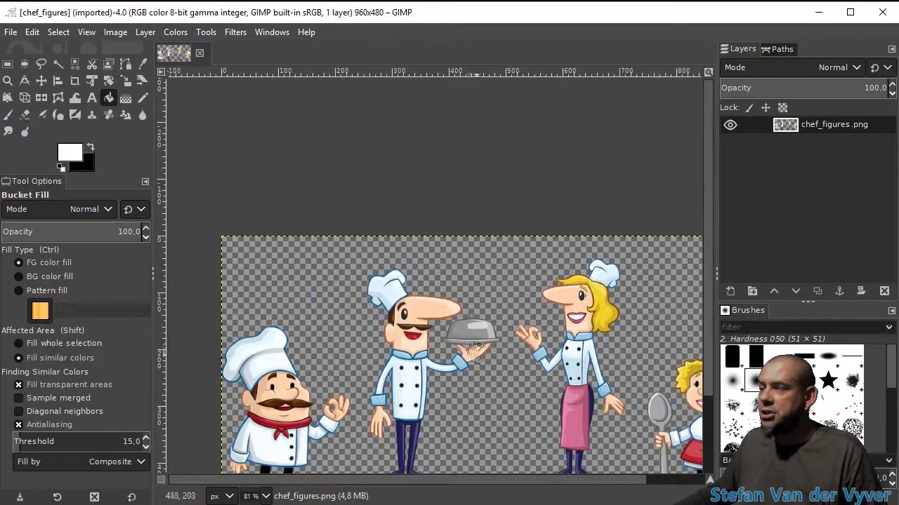
{"action": "scroll", "coordinate": [471, 232], "scroll_direction": "down", "scroll_amount": 2}
{"action": "left_click_drag", "start_coordinate": [469, 247], "coordinate": [555, 282]}
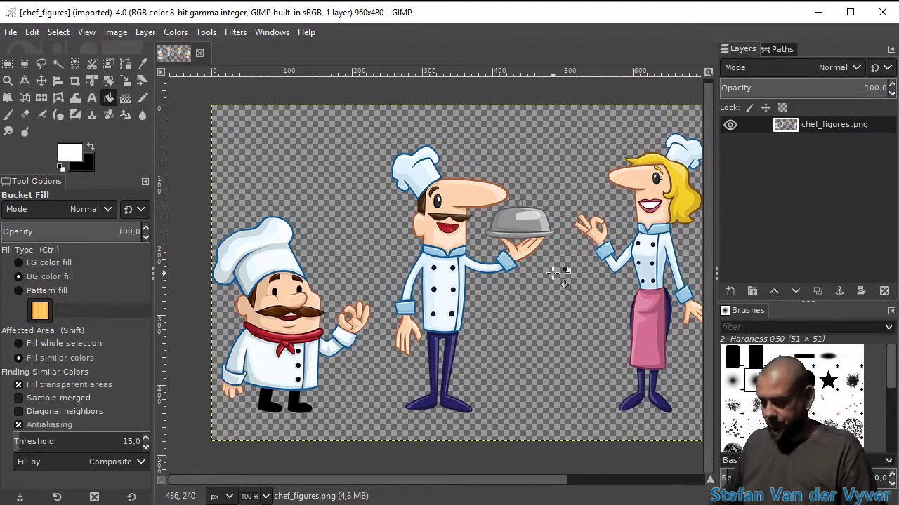
{"action": "key", "text": "shift+ctrl+j"}
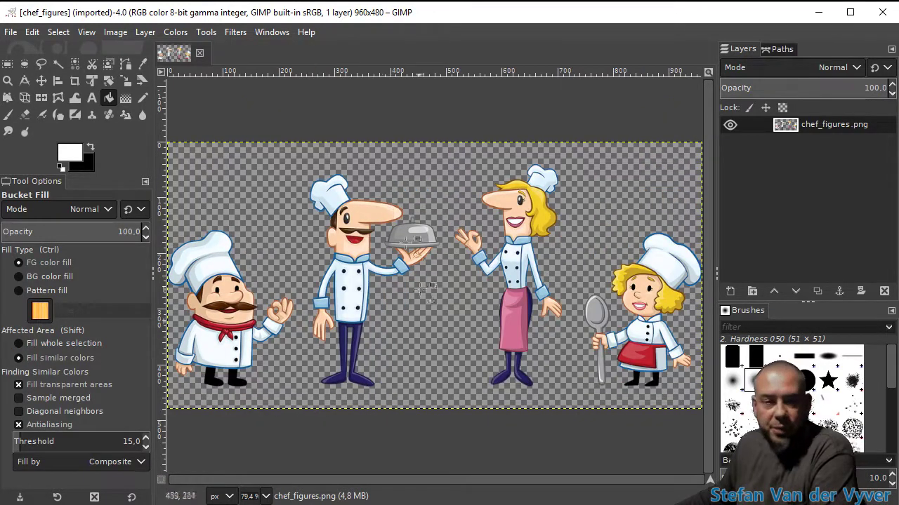
{"action": "left_click", "coordinate": [74, 81]}
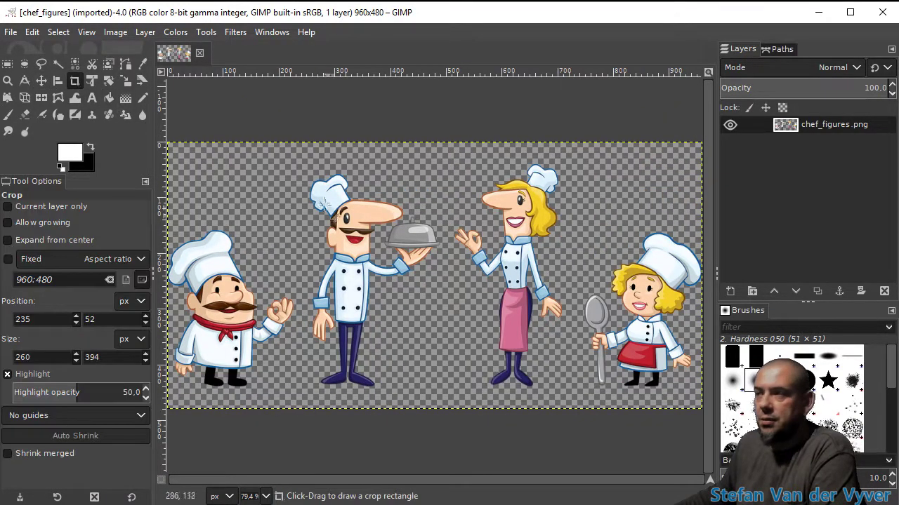
{"action": "left_click_drag", "start_coordinate": [306, 166], "coordinate": [444, 388]}
{"action": "left_click_drag", "start_coordinate": [361, 189], "coordinate": [361, 196]}
{"action": "left_click", "coordinate": [377, 295]}
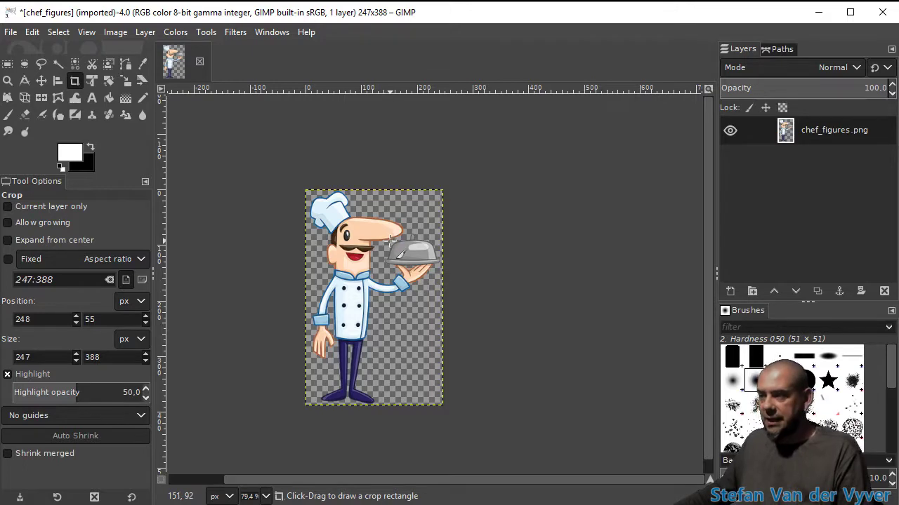
Step: Scale the chef down to about 89% and shift him slightly lower in the frame
{"action": "key", "text": "shift+t"}
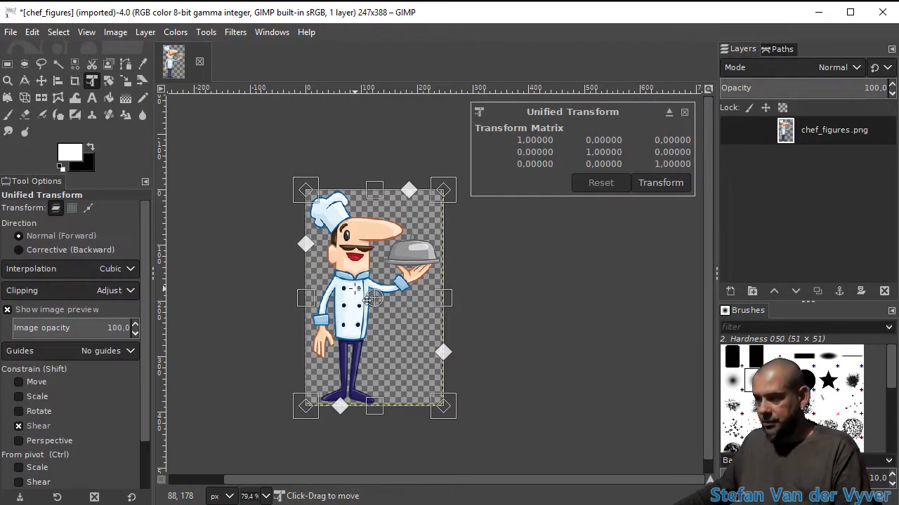
{"action": "left_click_drag", "start_coordinate": [297, 413], "coordinate": [318, 390]}
{"action": "left_click", "coordinate": [660, 182]}
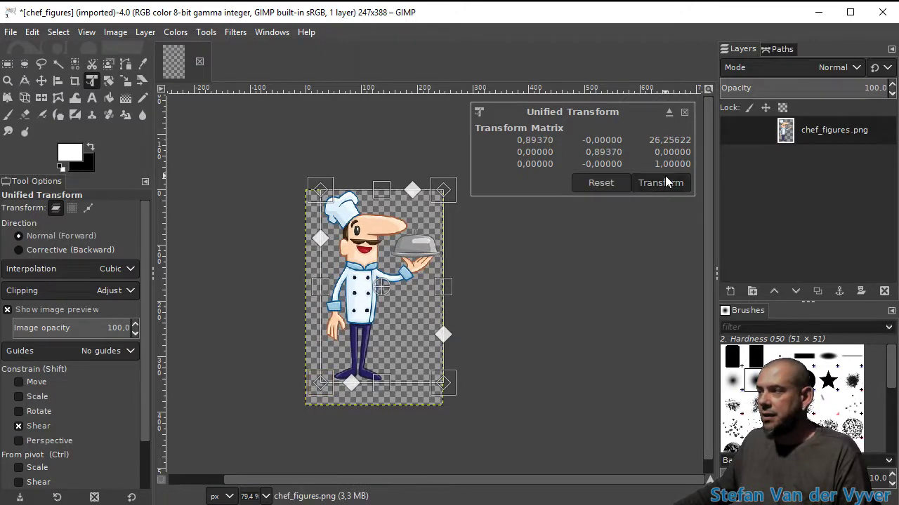
{"action": "key", "text": "m"}
{"action": "left_click_drag", "start_coordinate": [386, 231], "coordinate": [378, 242]}
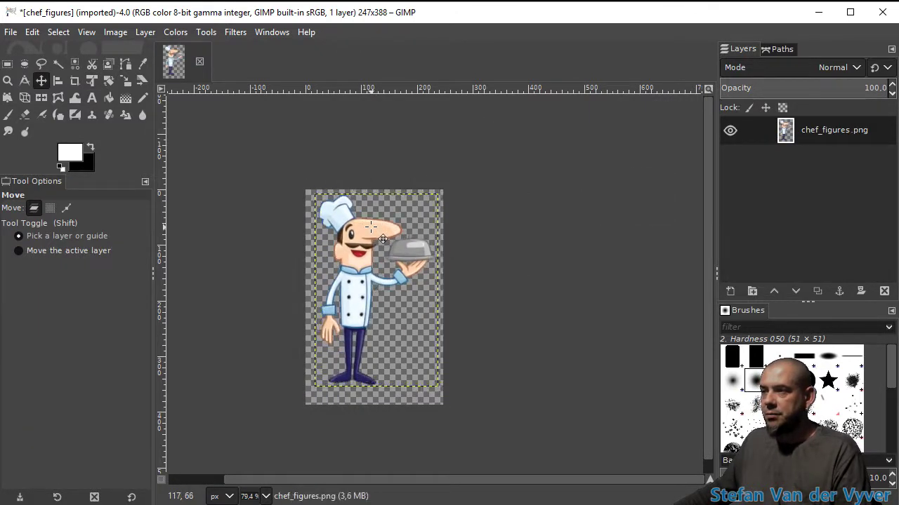
{"action": "left_click", "coordinate": [8, 64]}
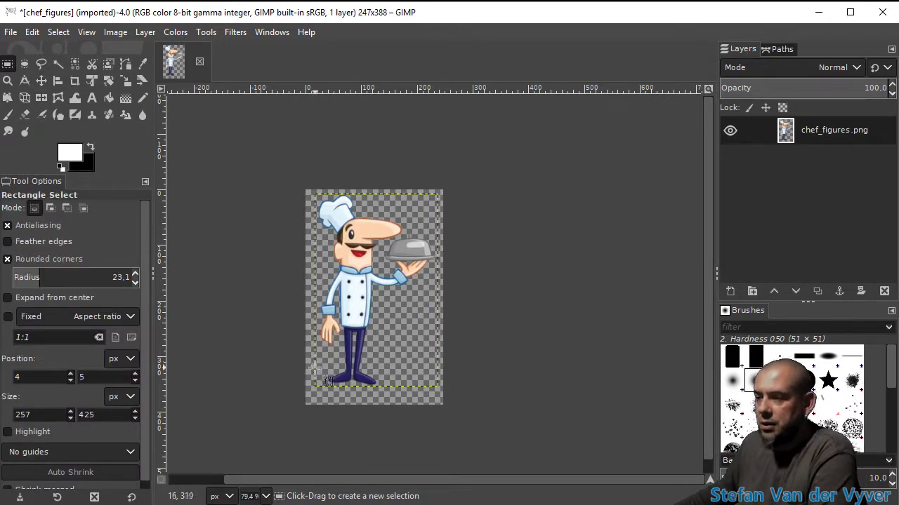
Step: Fill a rounded band across the image bottom with black on a new transparent layer
{"action": "left_click_drag", "start_coordinate": [316, 363], "coordinate": [434, 393]}
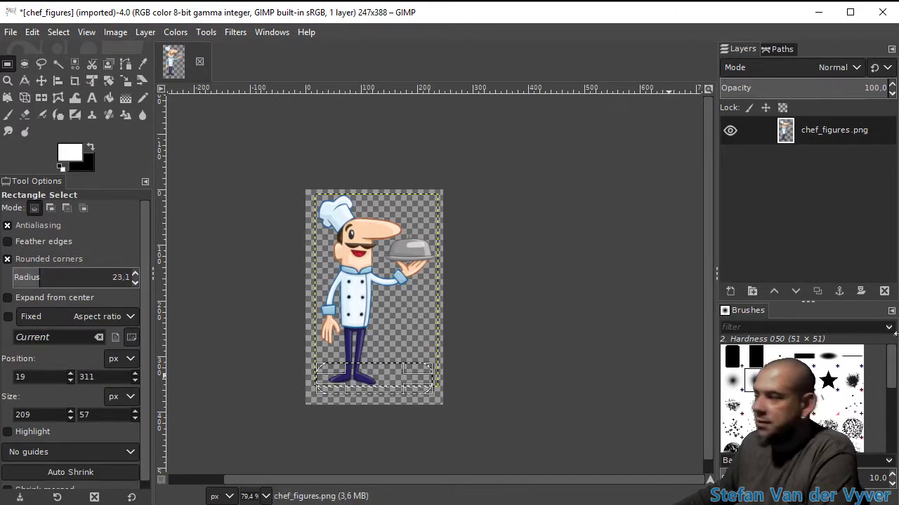
{"action": "left_click", "coordinate": [730, 291]}
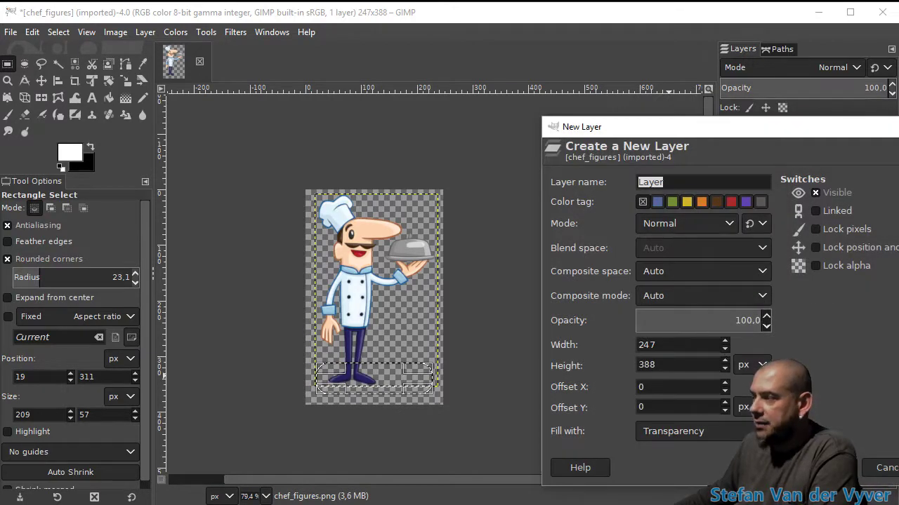
{"action": "key", "text": "Return"}
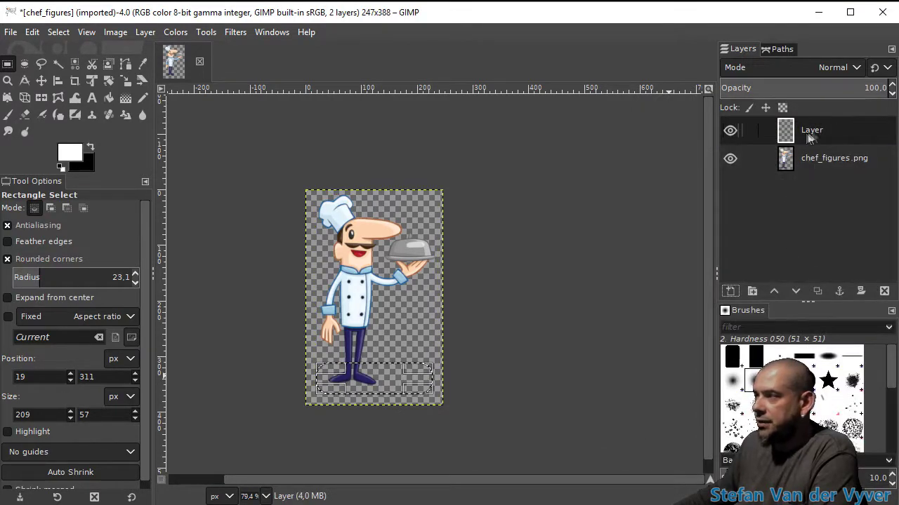
{"action": "left_click", "coordinate": [90, 146]}
{"action": "left_click", "coordinate": [109, 97]}
{"action": "left_click", "coordinate": [372, 380]}
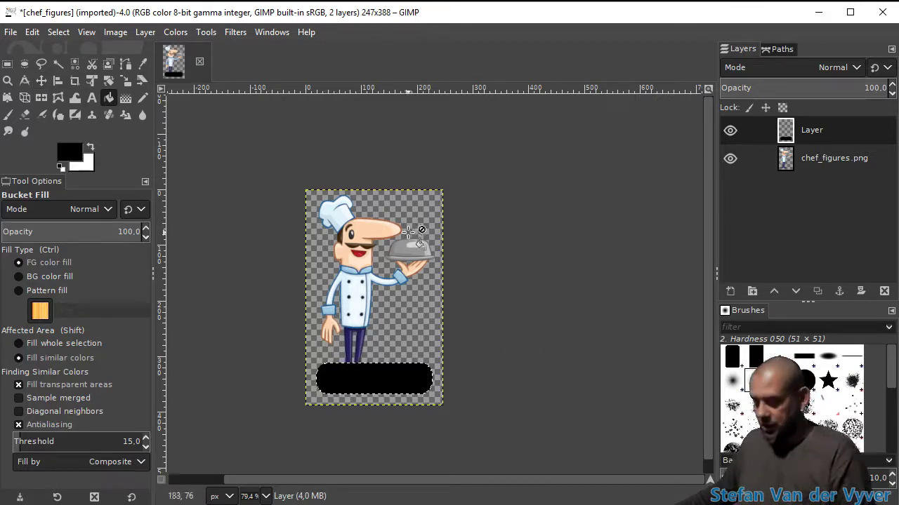
{"action": "key", "text": "r"}
{"action": "left_click", "coordinate": [93, 100]}
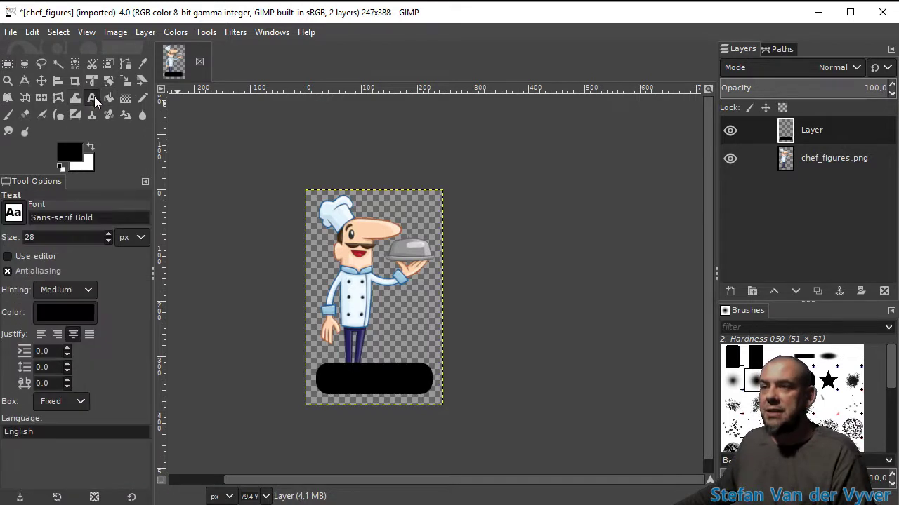
Step: Add white 'CHEF SCHOOL' text on the black bar at 25 px with -4 line spacing
{"action": "left_click", "coordinate": [92, 149]}
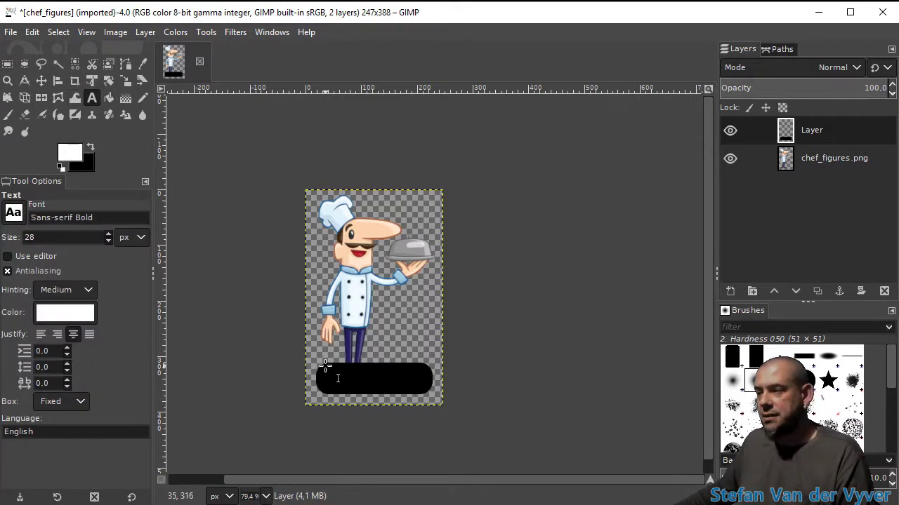
{"action": "left_click_drag", "start_coordinate": [325, 366], "coordinate": [427, 392]}
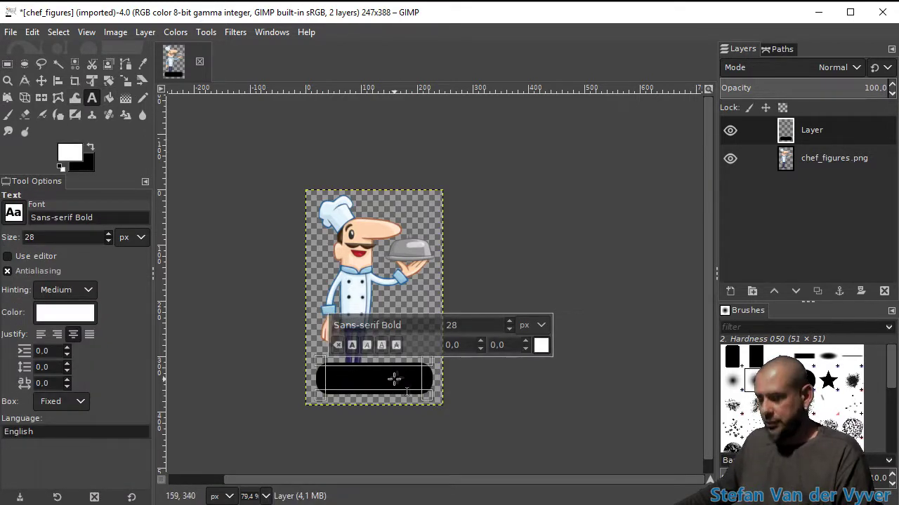
{"action": "type", "text": "CHEF SCHOOL"}
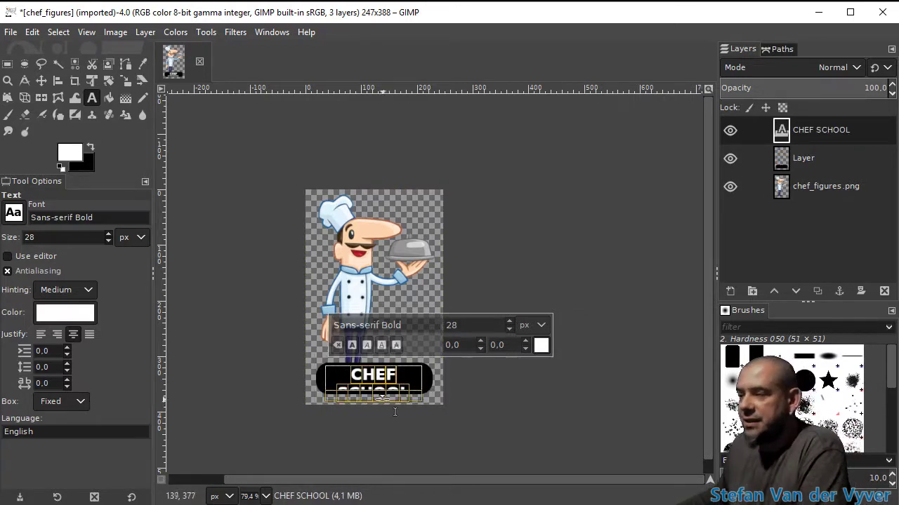
{"action": "left_click_drag", "start_coordinate": [392, 410], "coordinate": [390, 422]}
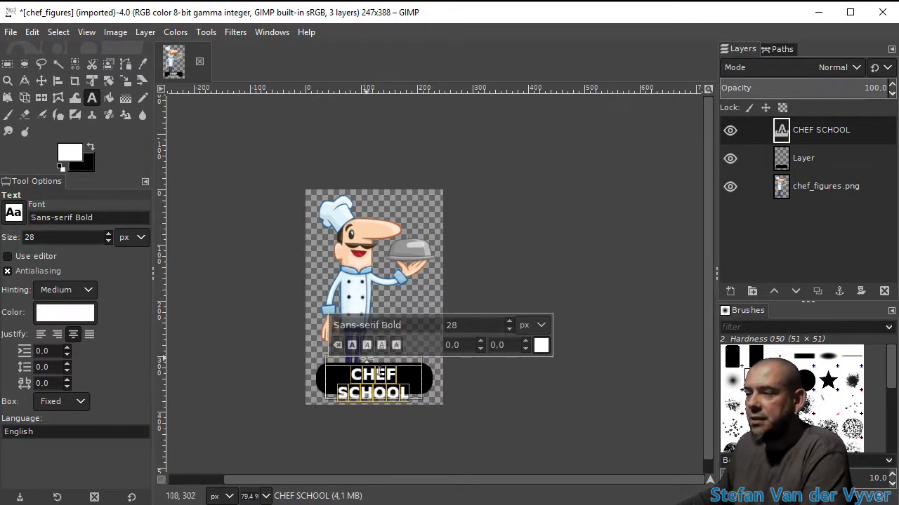
{"action": "left_click_drag", "start_coordinate": [366, 359], "coordinate": [366, 356]}
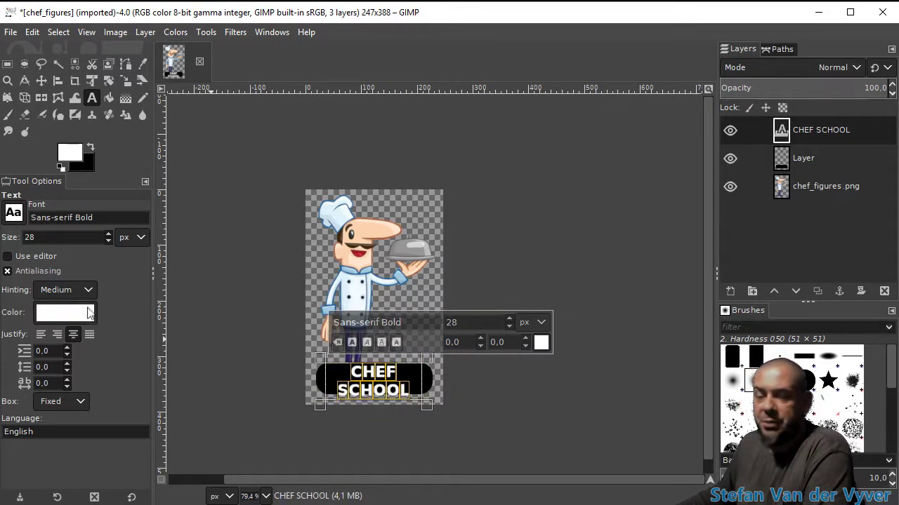
{"action": "scroll", "coordinate": [61, 237], "scroll_direction": "down", "scroll_amount": 3}
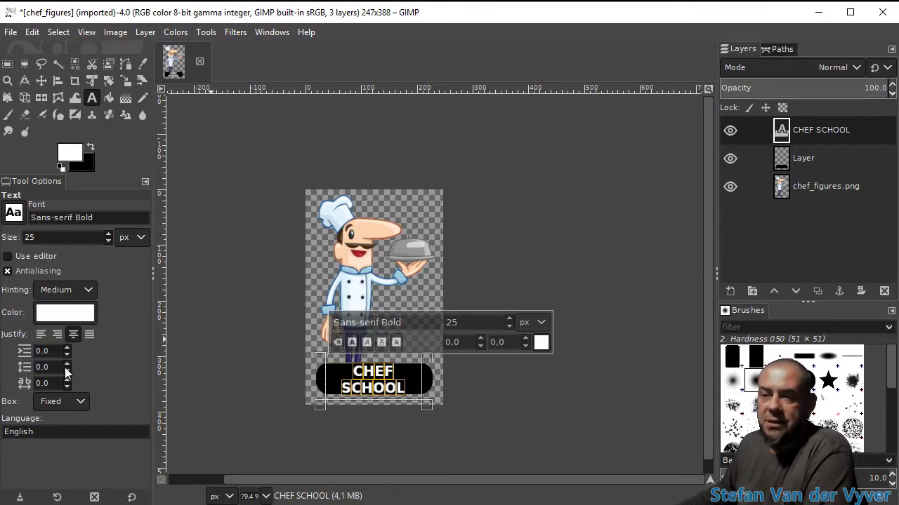
{"action": "scroll", "coordinate": [67, 369], "scroll_direction": "down", "scroll_amount": 4}
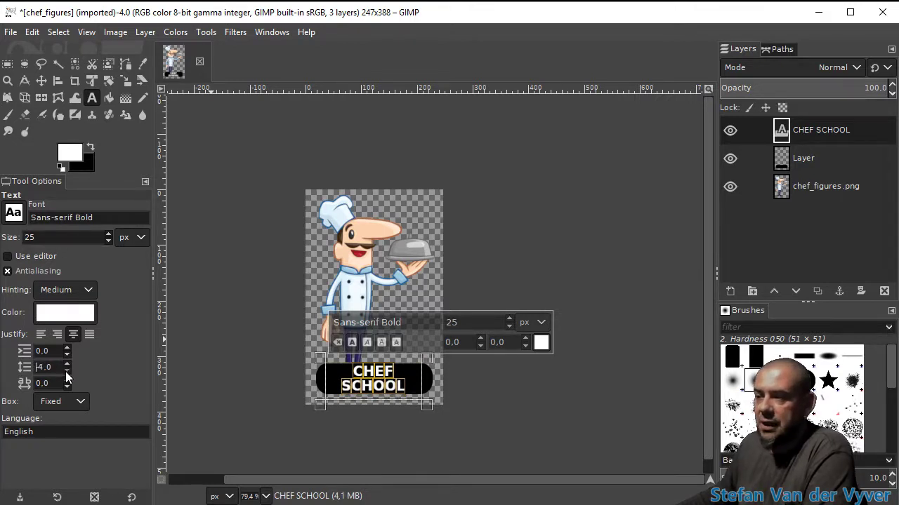
{"action": "key", "text": "Escape"}
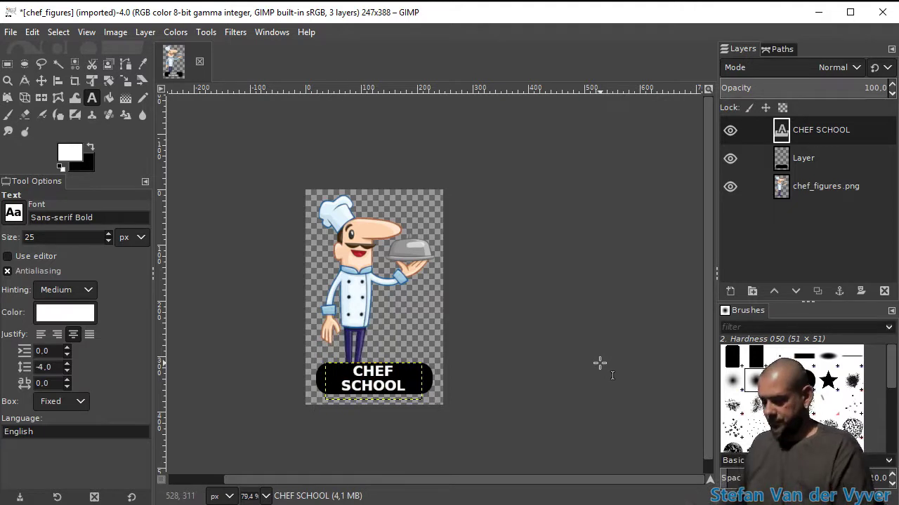
Step: Lower the black bar layer's opacity to about 53.8
{"action": "key", "text": "m"}
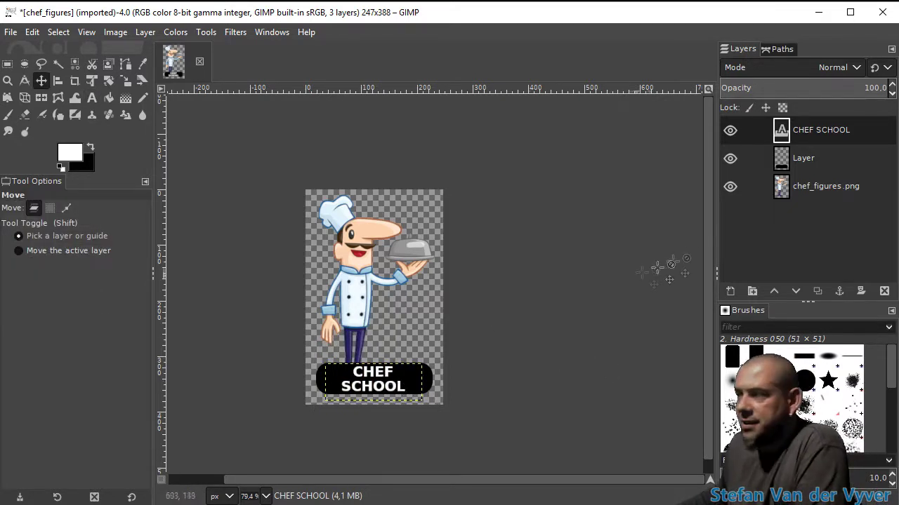
{"action": "left_click", "coordinate": [796, 168]}
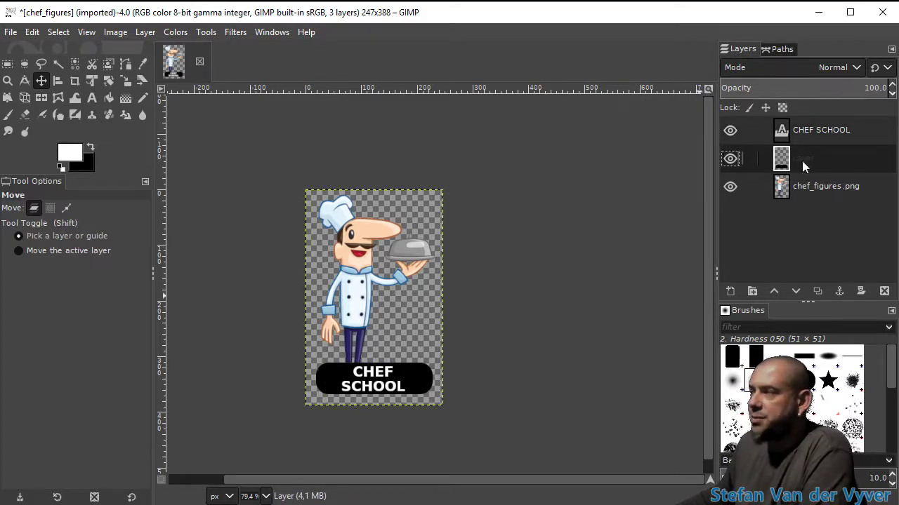
{"action": "left_click_drag", "start_coordinate": [870, 88], "coordinate": [809, 87]}
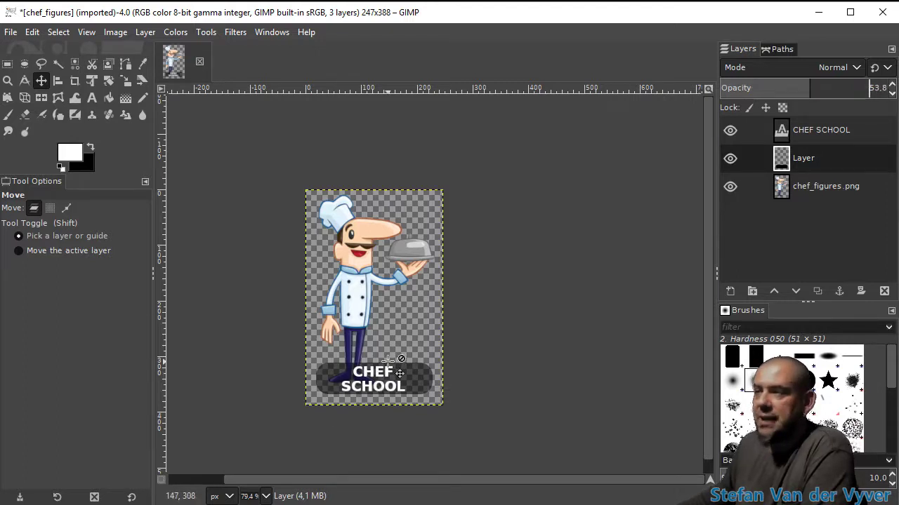
{"action": "key", "text": "r"}
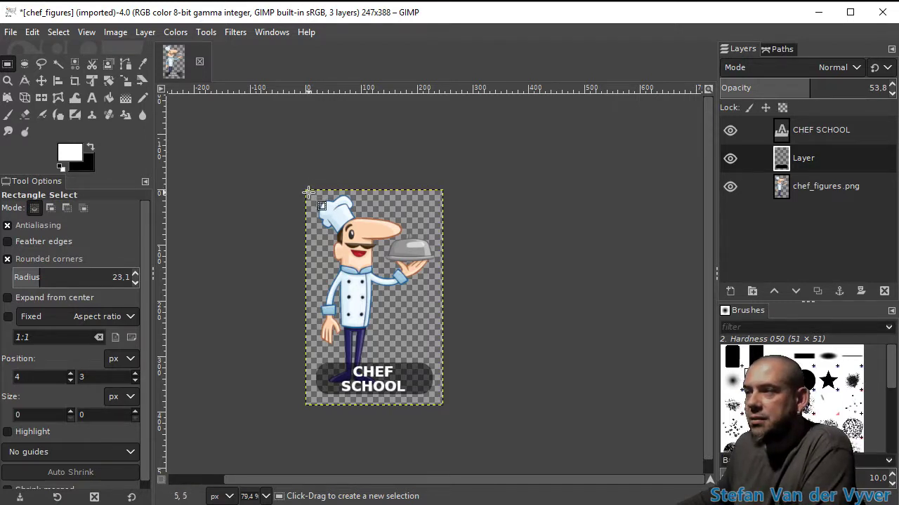
Step: Fill a rounded rectangle covering nearly the whole card with black on a new layer
{"action": "left_click_drag", "start_coordinate": [309, 192], "coordinate": [440, 403]}
{"action": "left_click", "coordinate": [730, 290]}
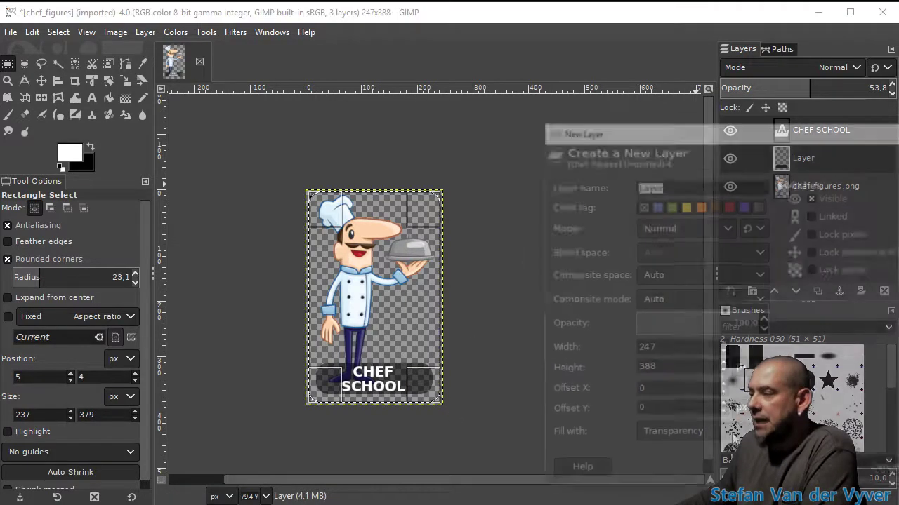
{"action": "key", "text": "Return"}
{"action": "left_click", "coordinate": [91, 150]}
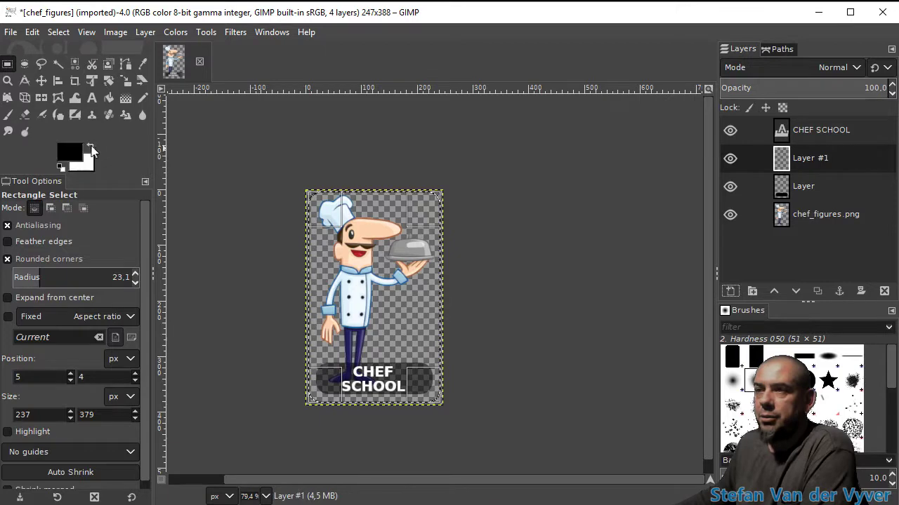
{"action": "left_click", "coordinate": [109, 98]}
{"action": "left_click", "coordinate": [401, 291]}
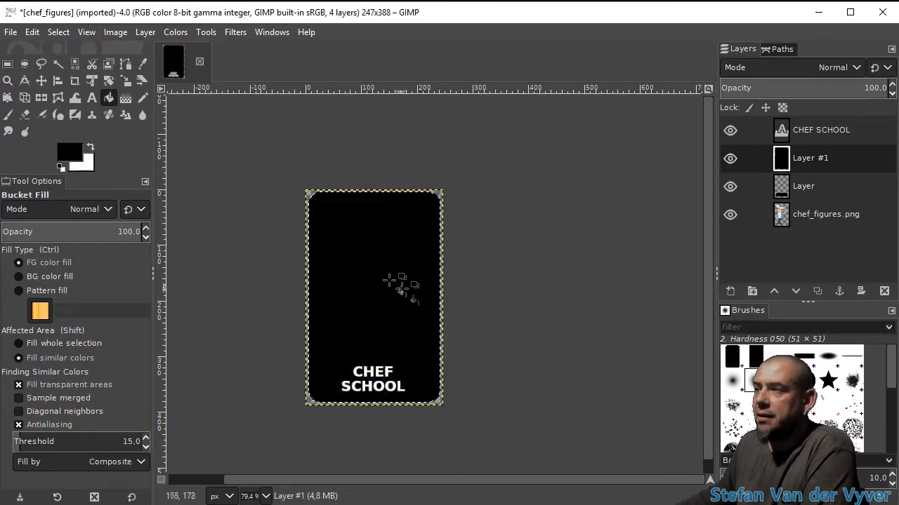
Step: Shrink the selection and cut out the interior, leaving a thin black border
{"action": "left_click", "coordinate": [59, 32]}
{"action": "left_click", "coordinate": [92, 208]}
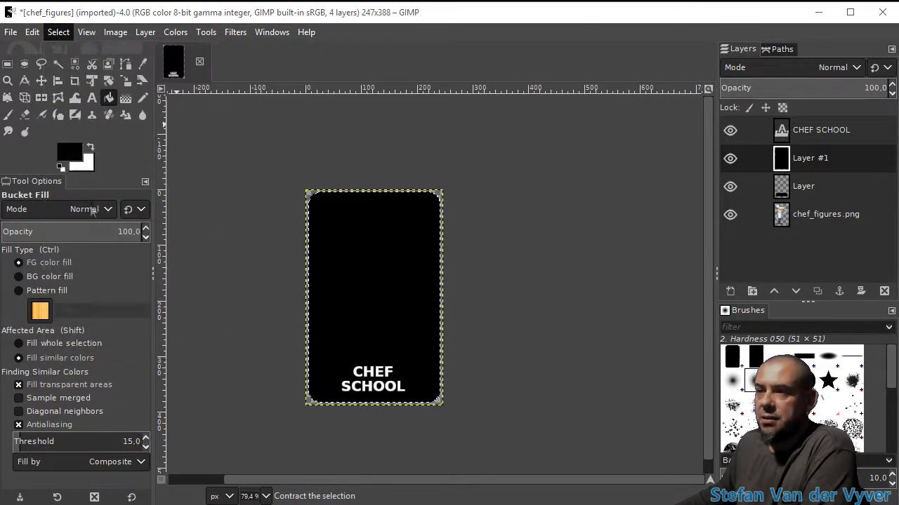
{"action": "left_click", "coordinate": [168, 265]}
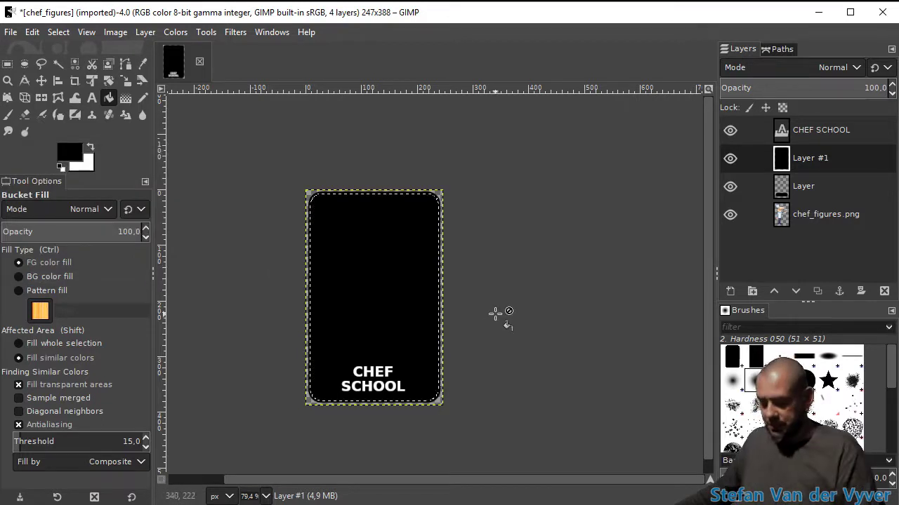
{"action": "key", "text": "ctrl+x"}
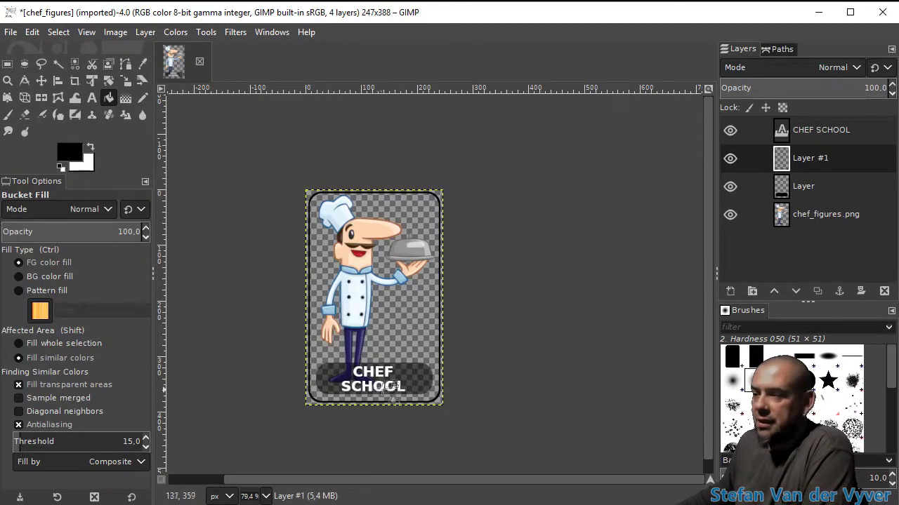
Step: Add a white-filled Layer #2 and place it below chef_figures.png as the background
{"action": "left_click", "coordinate": [730, 291]}
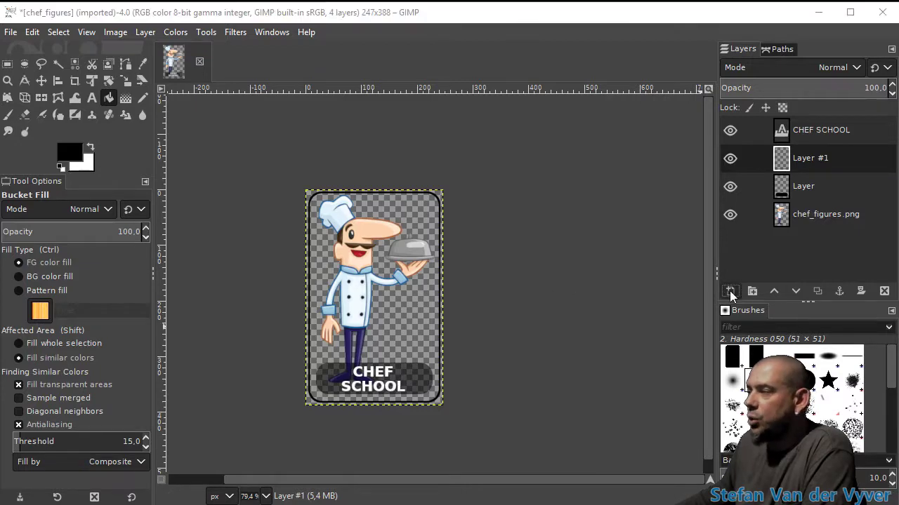
{"action": "key", "text": "Return"}
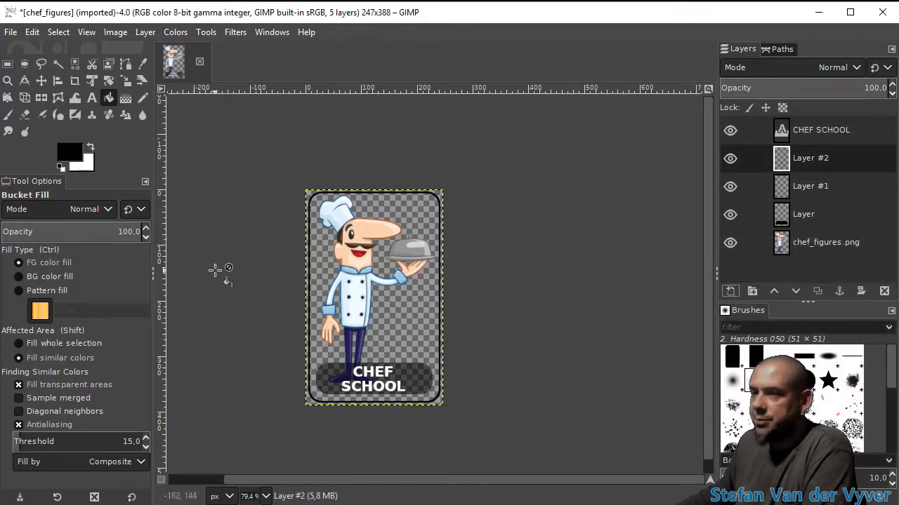
{"action": "left_click", "coordinate": [88, 146]}
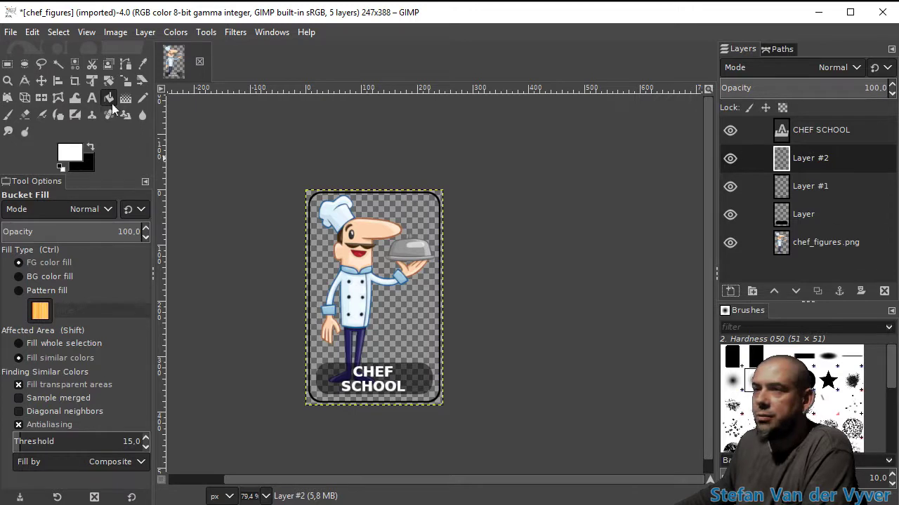
{"action": "key", "text": "ctrl+comma"}
{"action": "left_click_drag", "start_coordinate": [807, 158], "coordinate": [796, 248]}
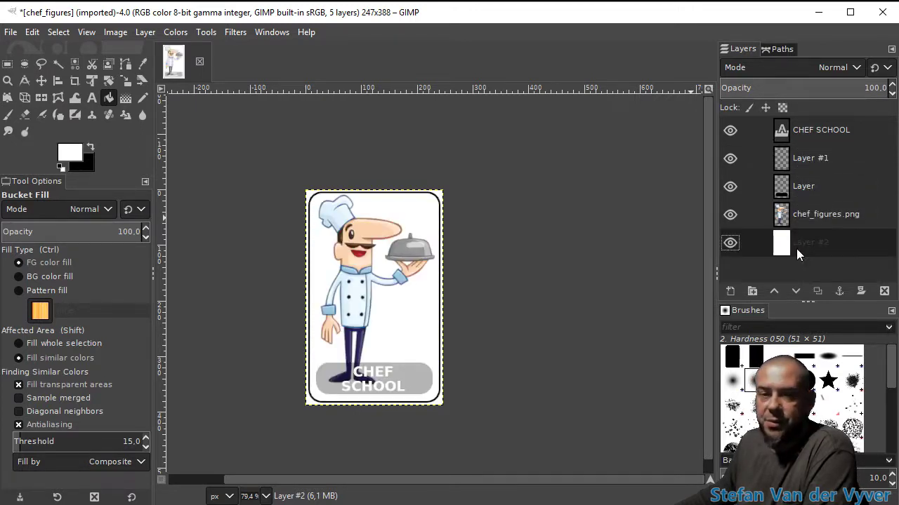
Step: Raise the black bar layer's opacity to 88.8
{"action": "left_click", "coordinate": [813, 216]}
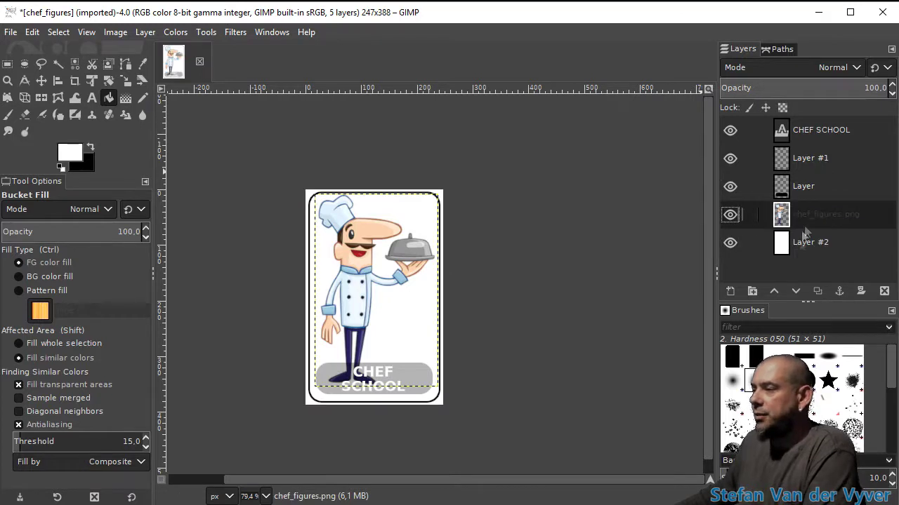
{"action": "left_click", "coordinate": [802, 243]}
{"action": "left_click", "coordinate": [800, 160]}
{"action": "left_click", "coordinate": [794, 134]}
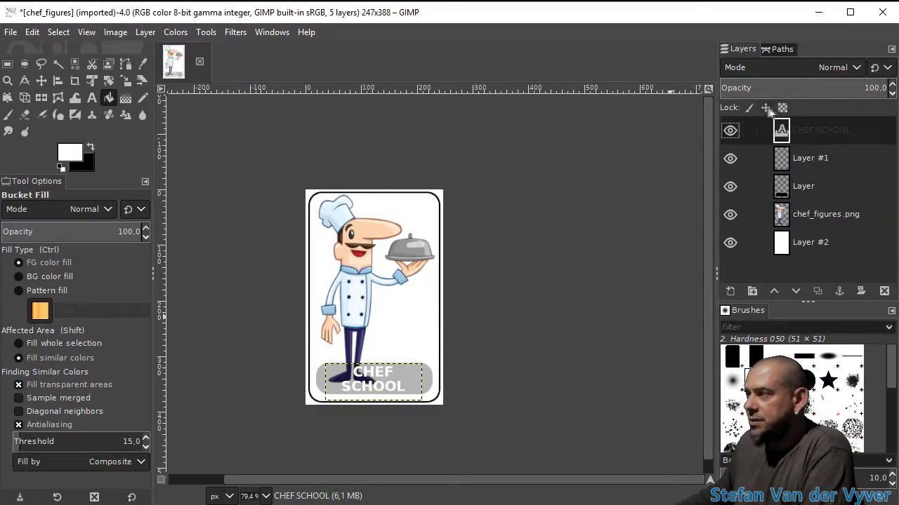
{"action": "left_click", "coordinate": [809, 186]}
{"action": "left_click", "coordinate": [812, 87]}
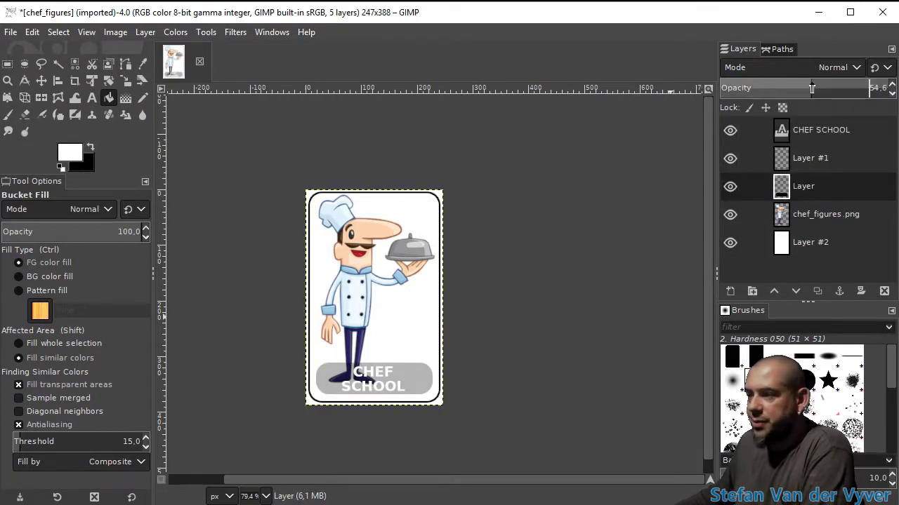
{"action": "left_click_drag", "start_coordinate": [819, 87], "coordinate": [856, 88]}
{"action": "left_click_drag", "start_coordinate": [863, 90], "coordinate": [869, 90]}
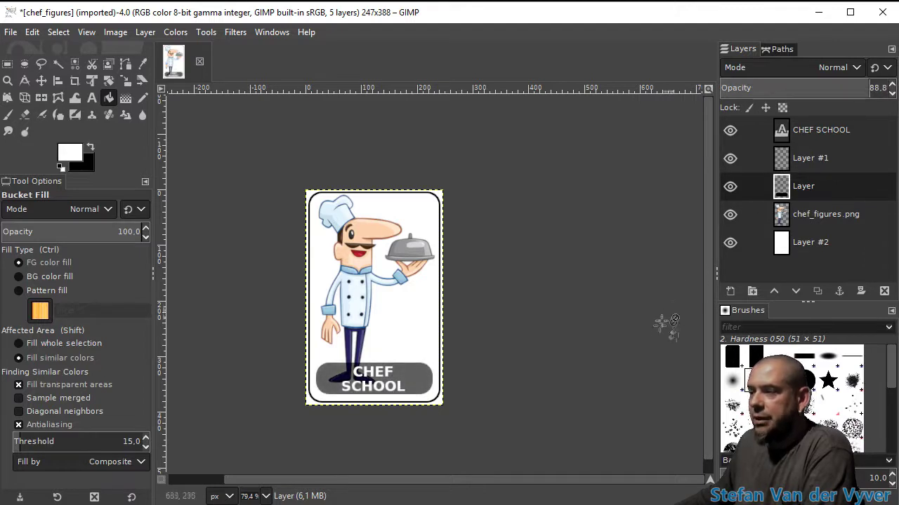